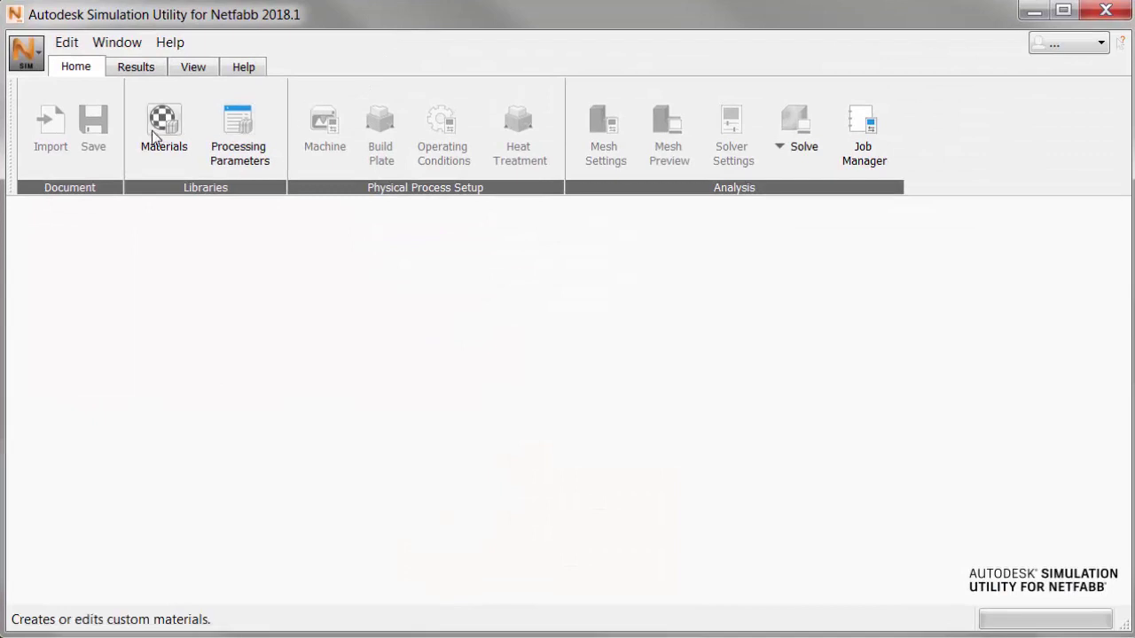
# Step: Create a new Powder Bed Fusion simulation from the application menu's New option
pyautogui.click(26, 51)
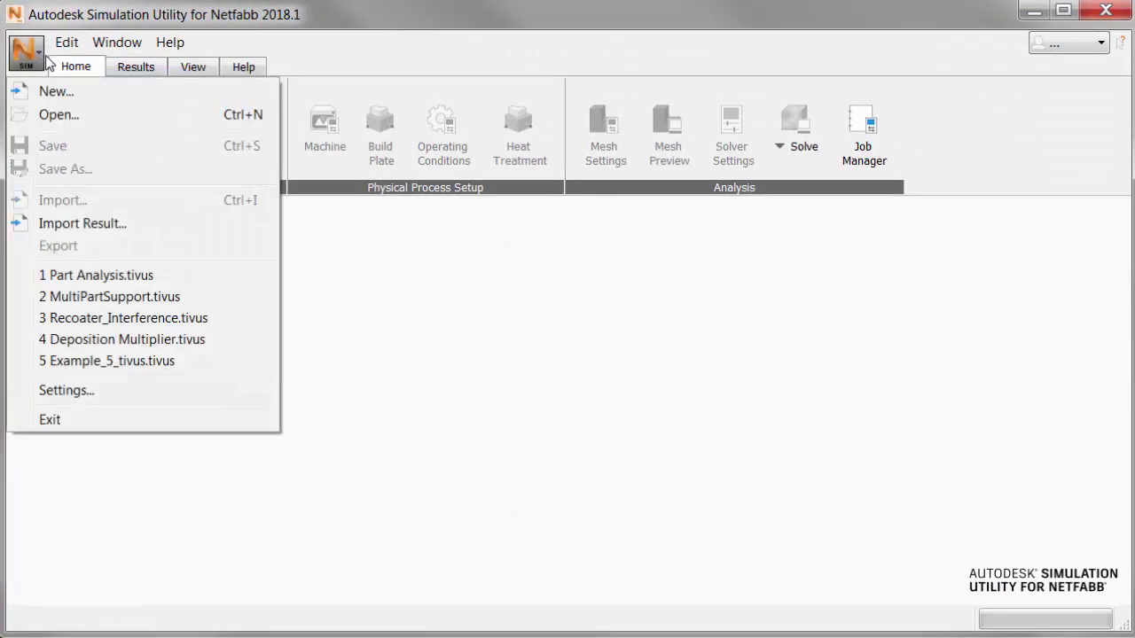
pyautogui.click(56, 92)
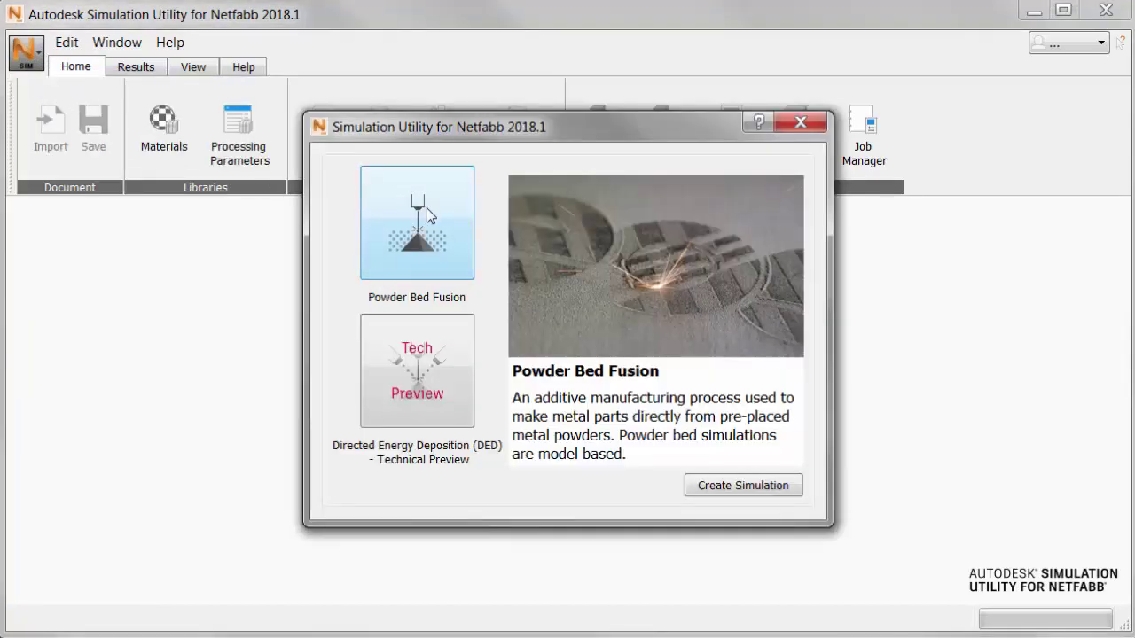
pyautogui.click(768, 494)
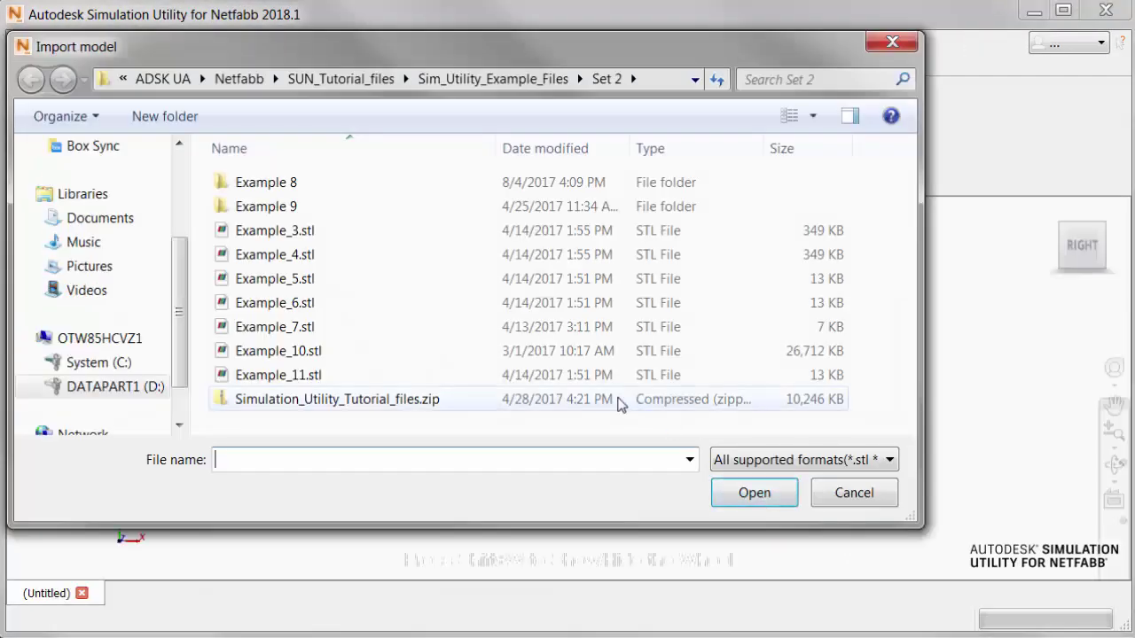
# Step: Import Example_4.stl as the part, accepting Millimeters as the converted model units
pyautogui.click(297, 257)
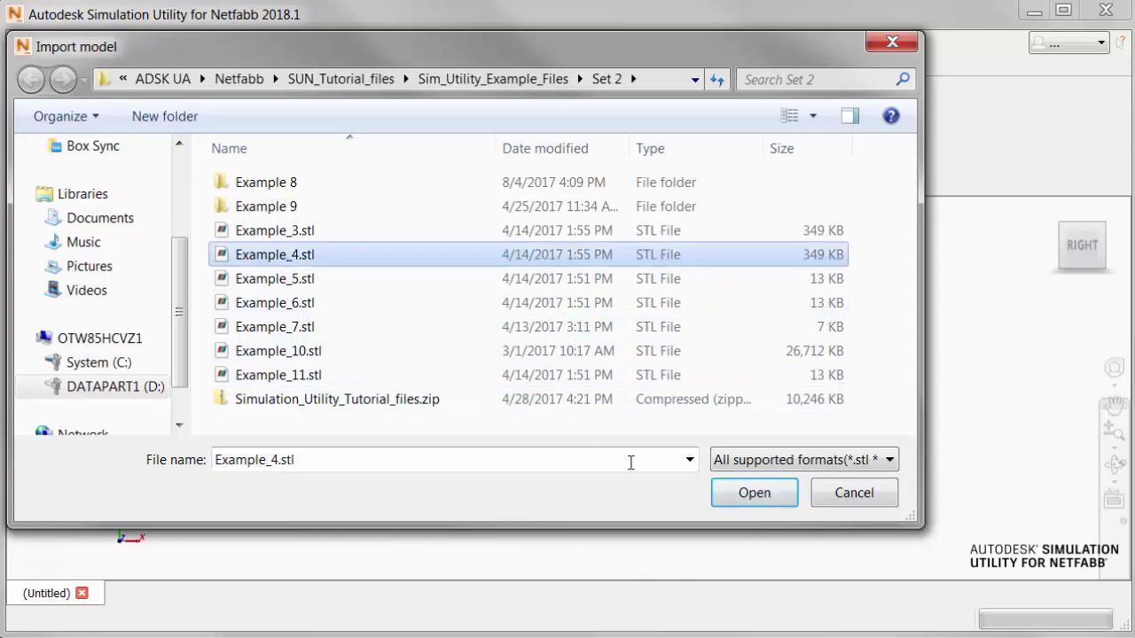
pyautogui.click(753, 493)
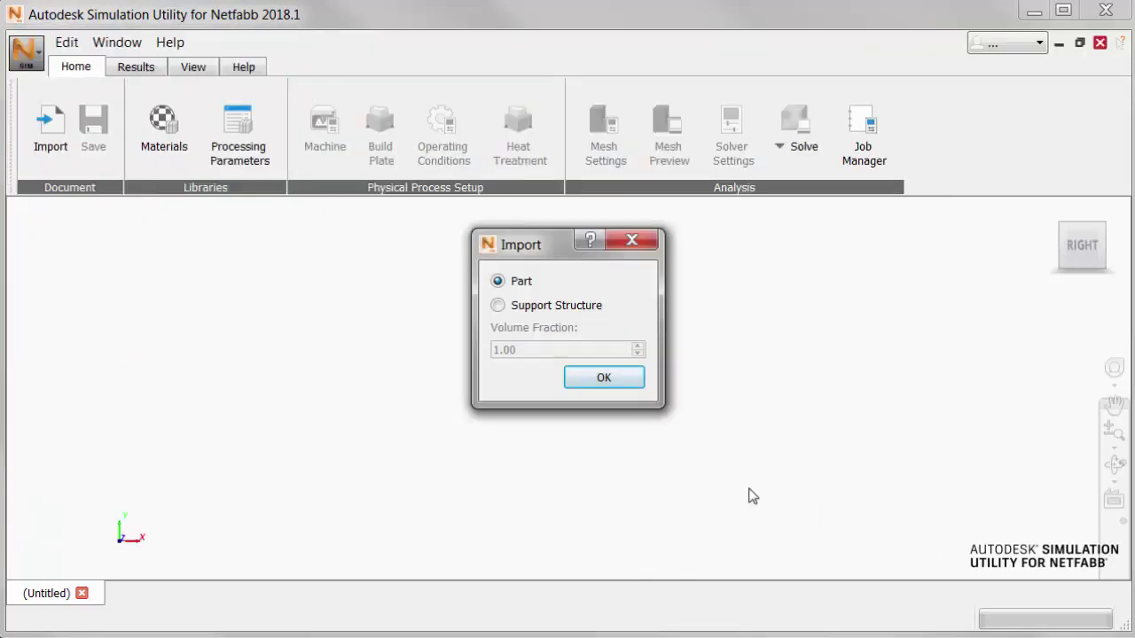
pyautogui.click(607, 380)
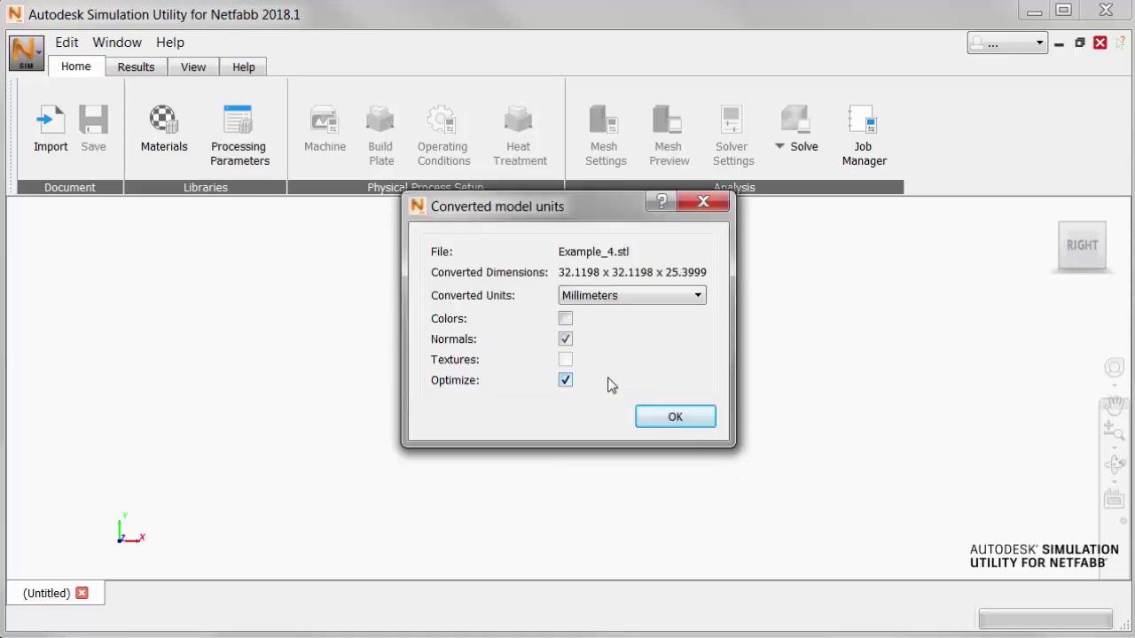
pyautogui.click(695, 422)
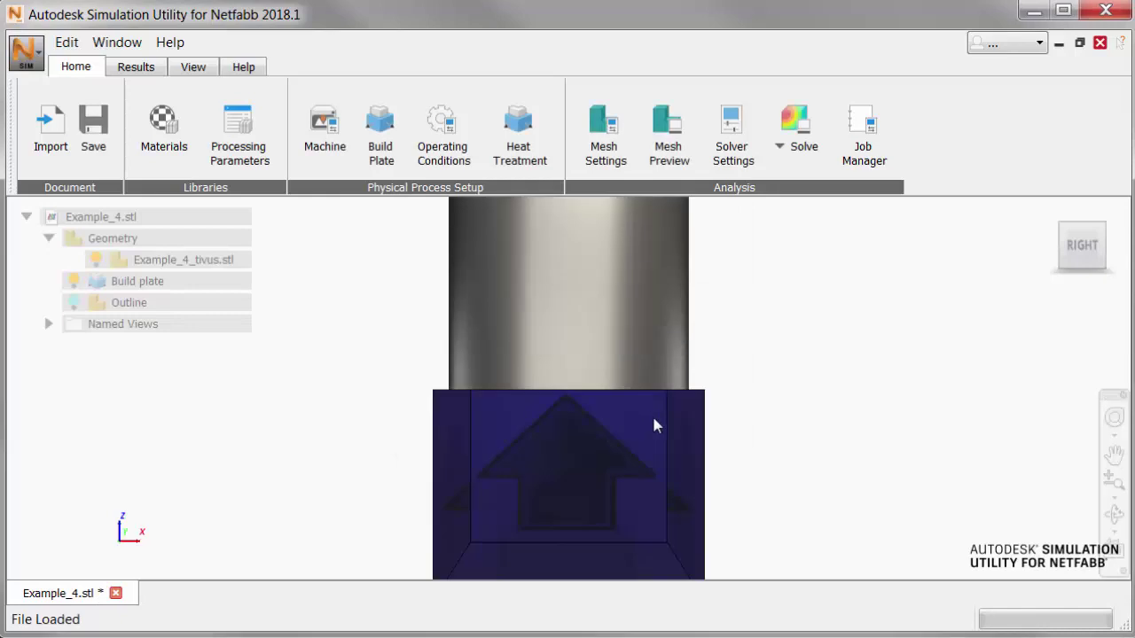
pyautogui.moveTo(1100, 229)
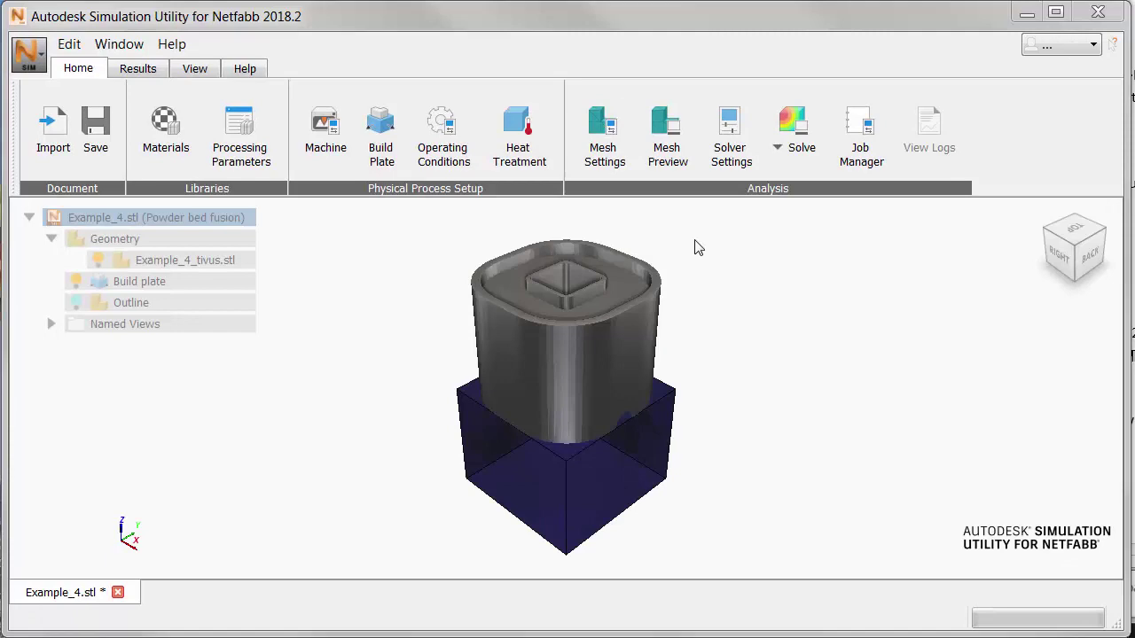
pyautogui.click(612, 126)
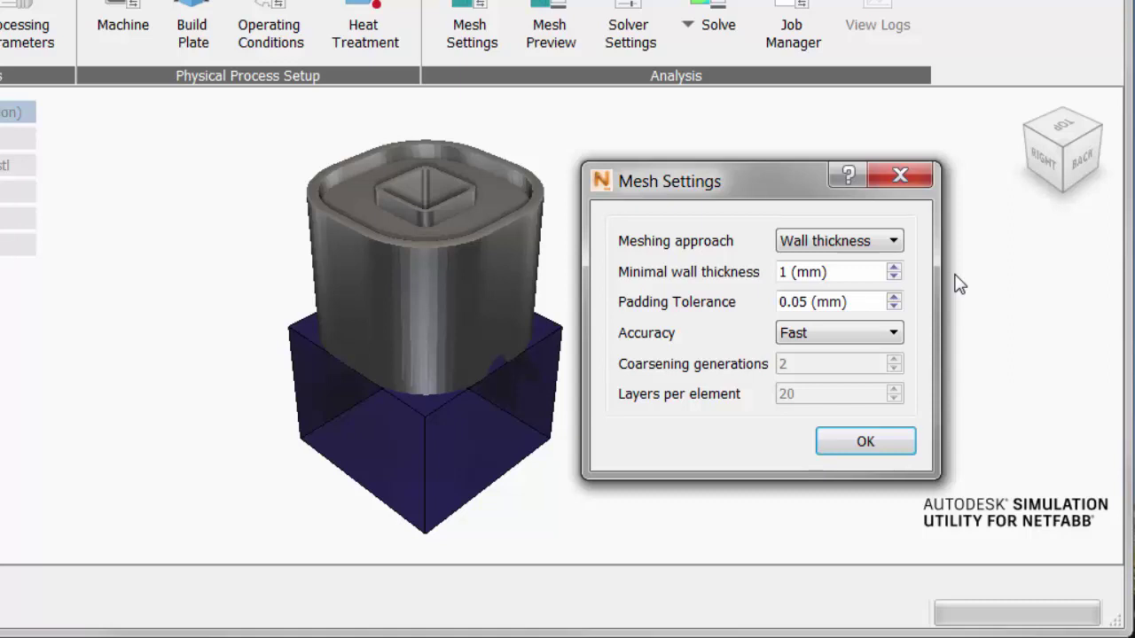
pyautogui.click(895, 335)
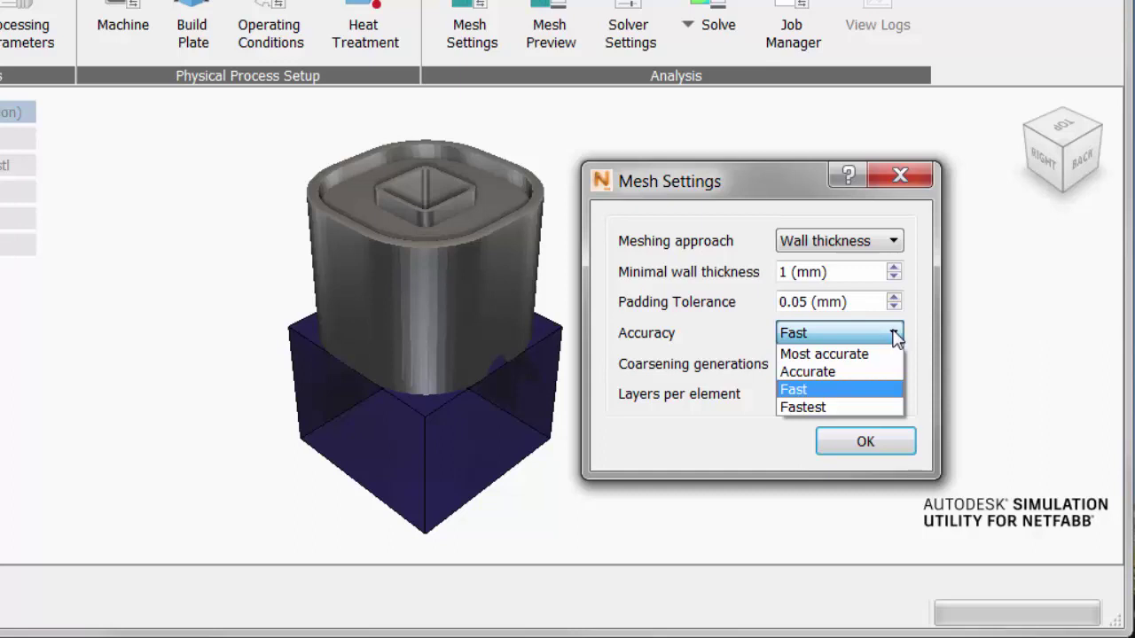
pyautogui.click(895, 335)
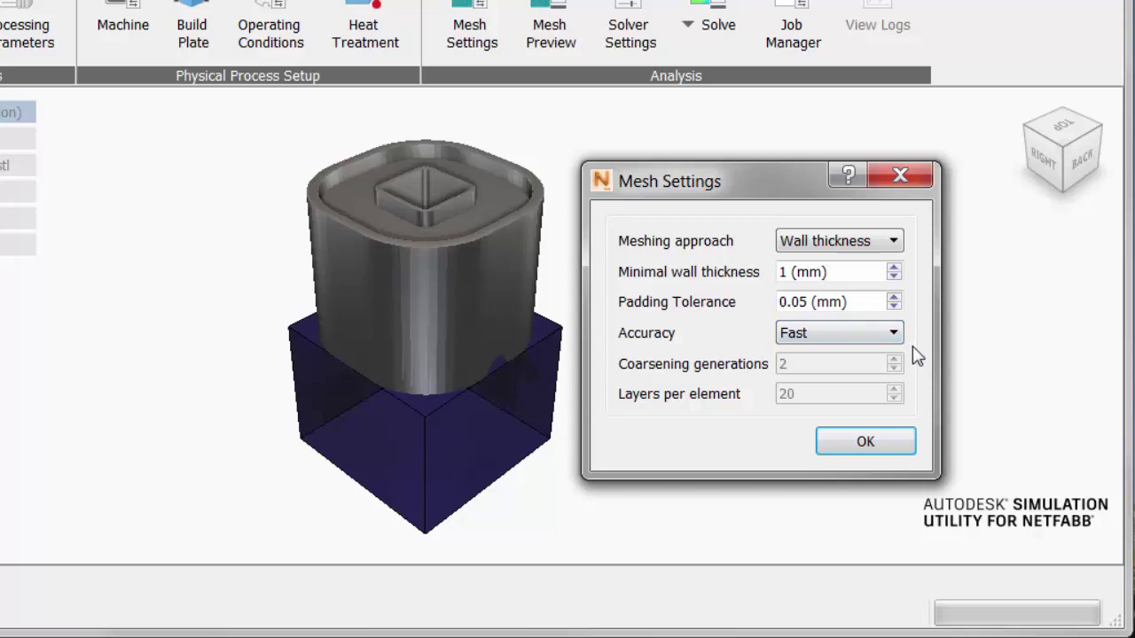
pyautogui.click(857, 451)
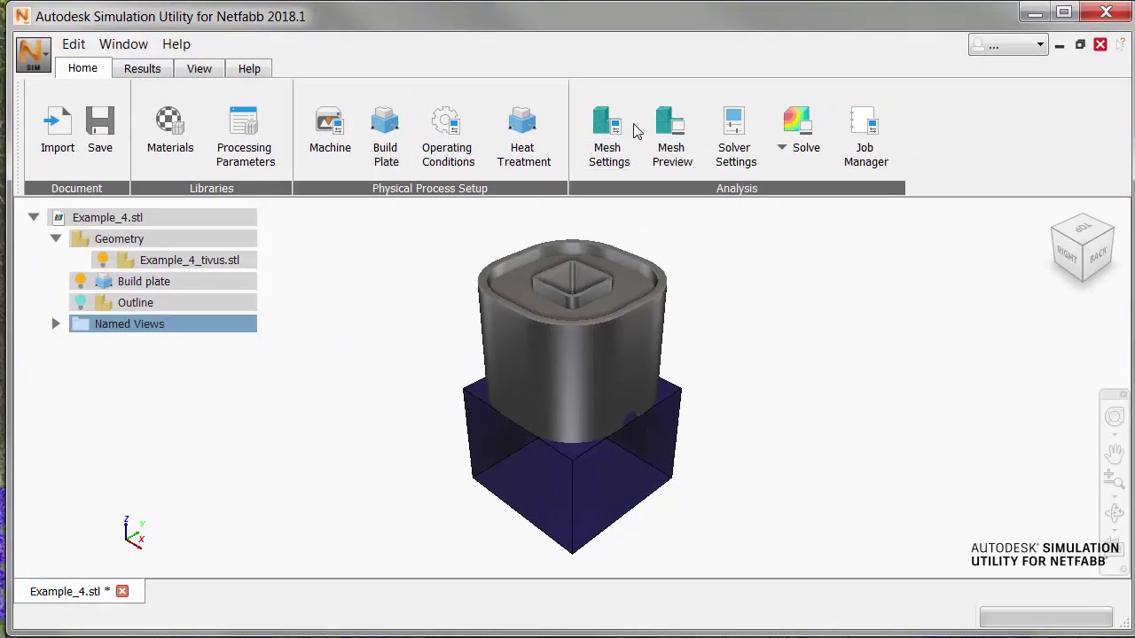
# Step: Run Mesh Preview, saving the project as 'Mesh Preview' when prompted
pyautogui.click(671, 128)
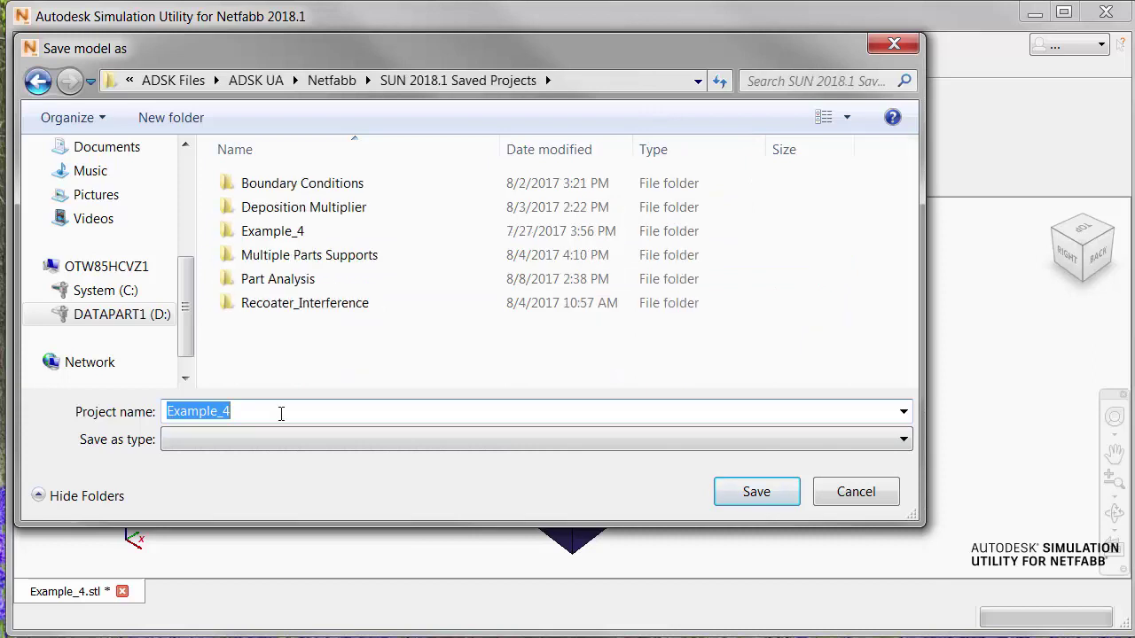
pyautogui.write('Mesh')
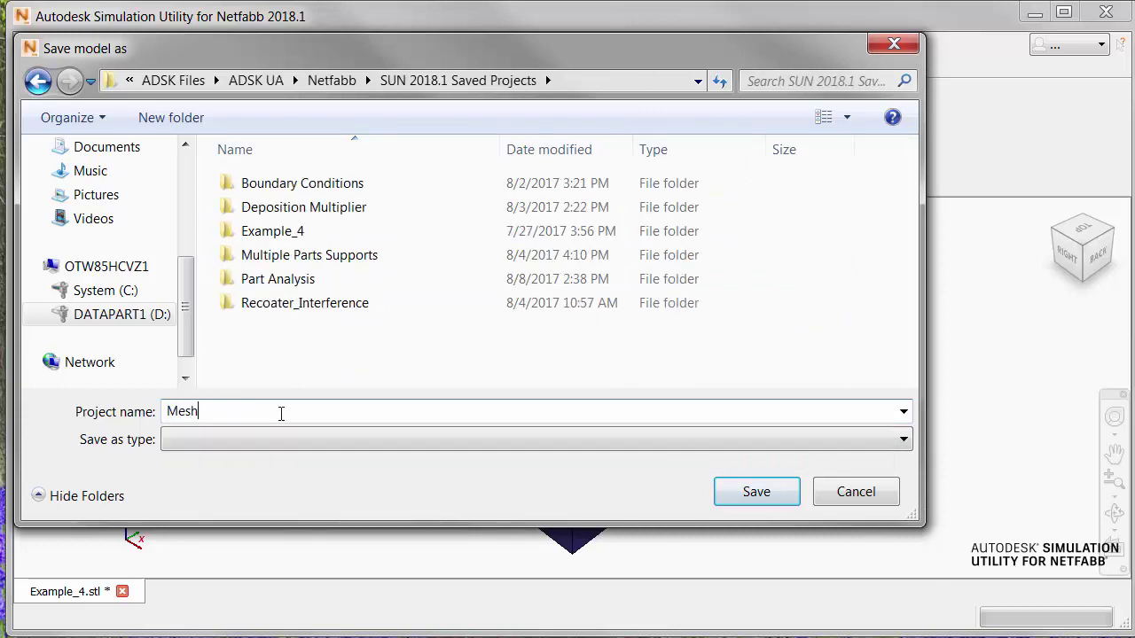
pyautogui.write(' Preview')
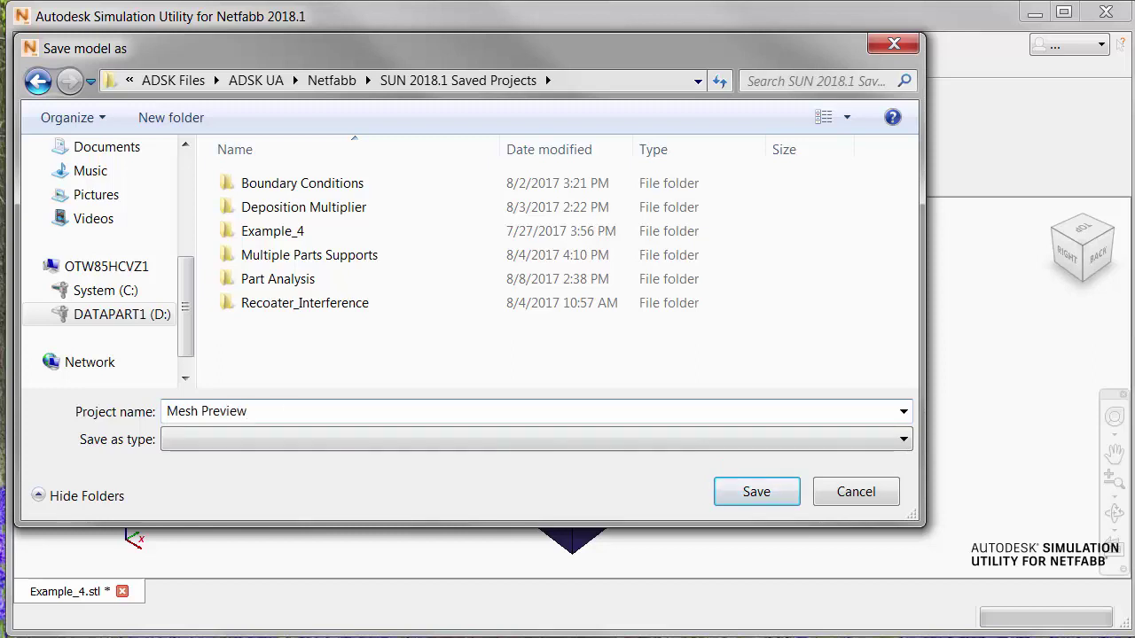
pyautogui.click(763, 494)
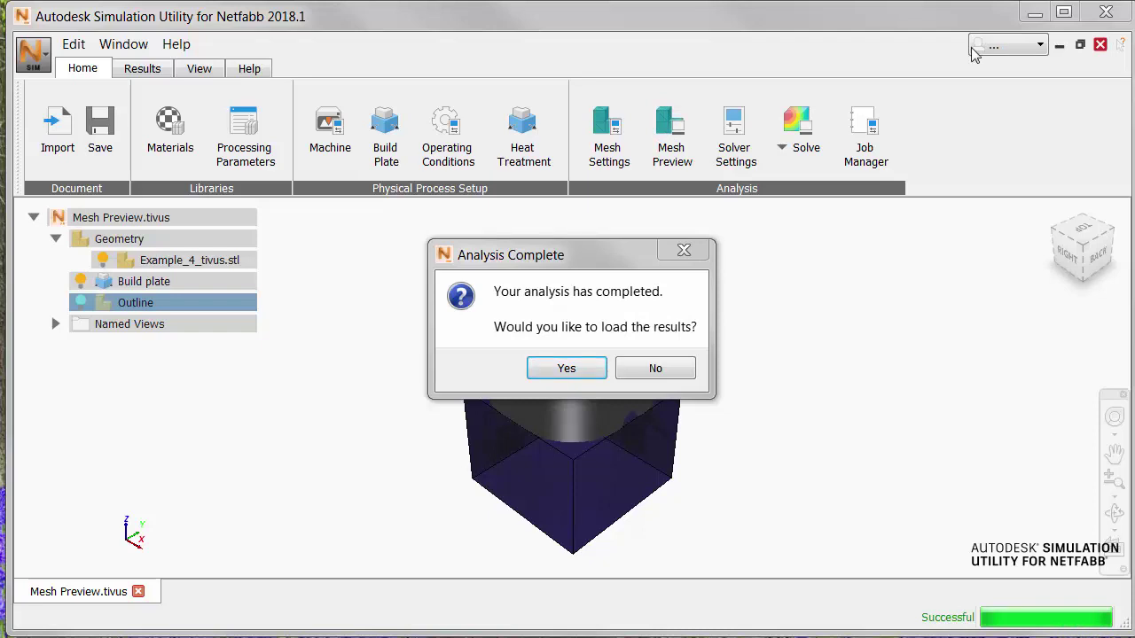
# Step: Load the mesh preview results (40840 nodes, 20102 elements) and orbit toward a frontal view
pyautogui.click(568, 370)
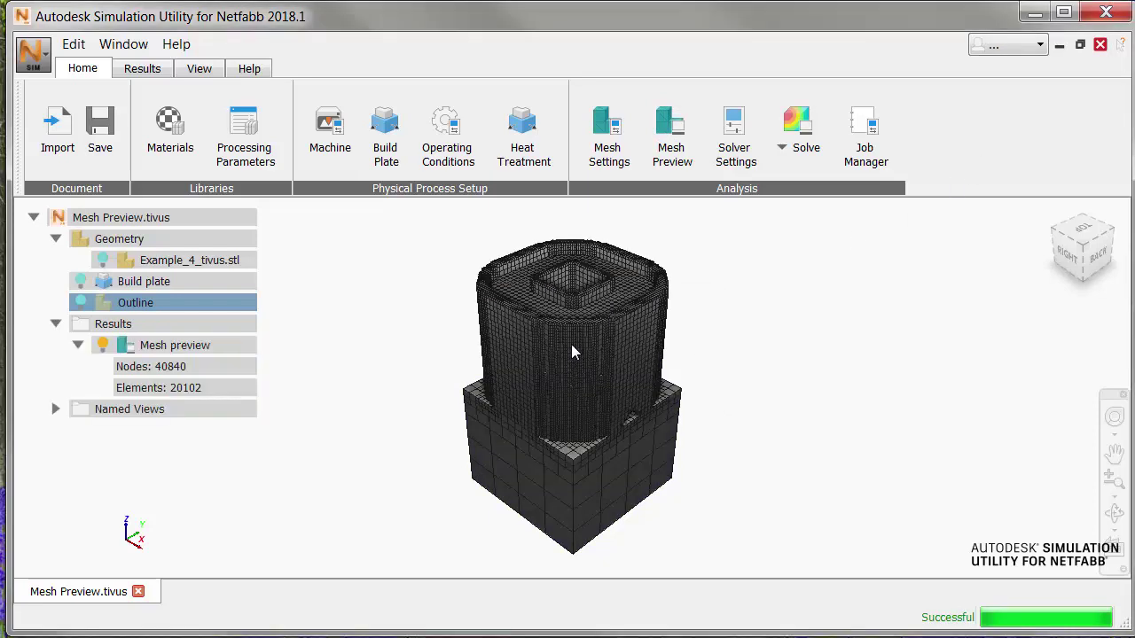
pyautogui.moveTo(588, 342)
pyautogui.mouseDown(button='right')
pyautogui.moveTo(601, 319)
pyautogui.moveTo(595, 287)
pyautogui.moveTo(520, 284)
pyautogui.moveTo(570, 332)
pyautogui.moveTo(577, 360)
pyautogui.moveTo(553, 366)
pyautogui.moveTo(565, 322)
pyautogui.moveTo(570, 330)
pyautogui.mouseUp(button='right')
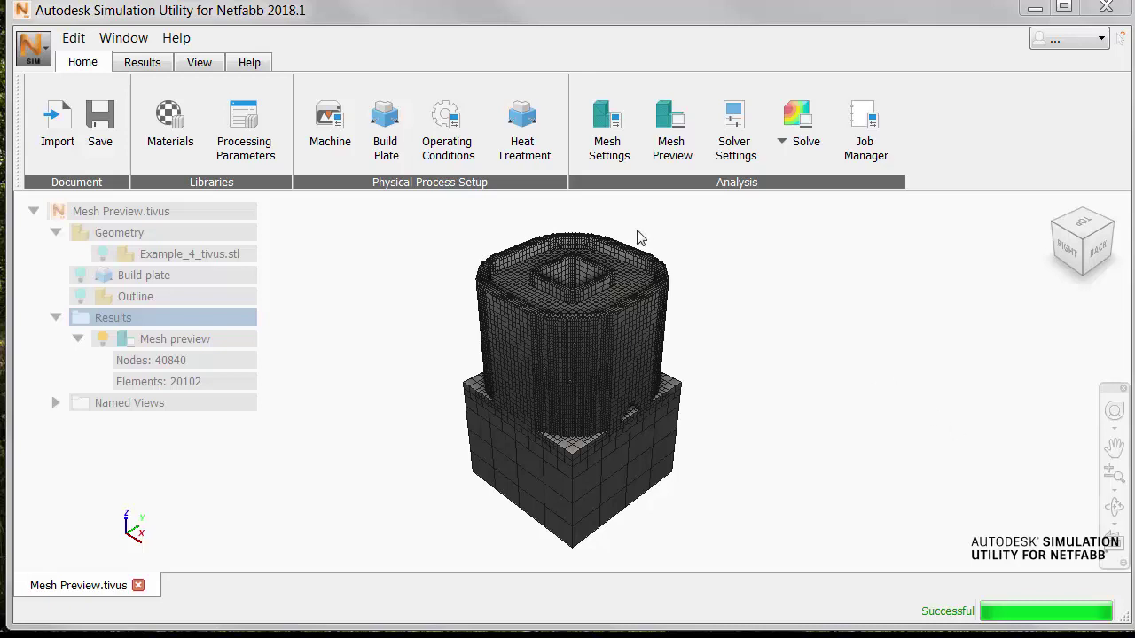
# Step: Add a clipping plane snapped to YZ with its normal inverted to expose the interior mesh
pyautogui.click(200, 64)
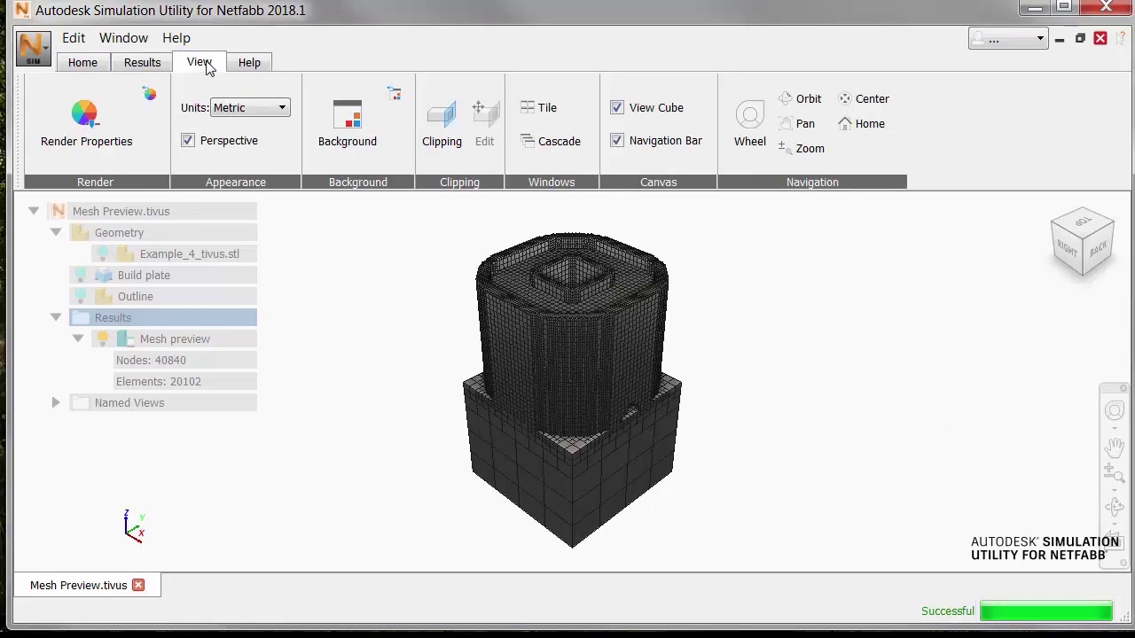
pyautogui.click(441, 110)
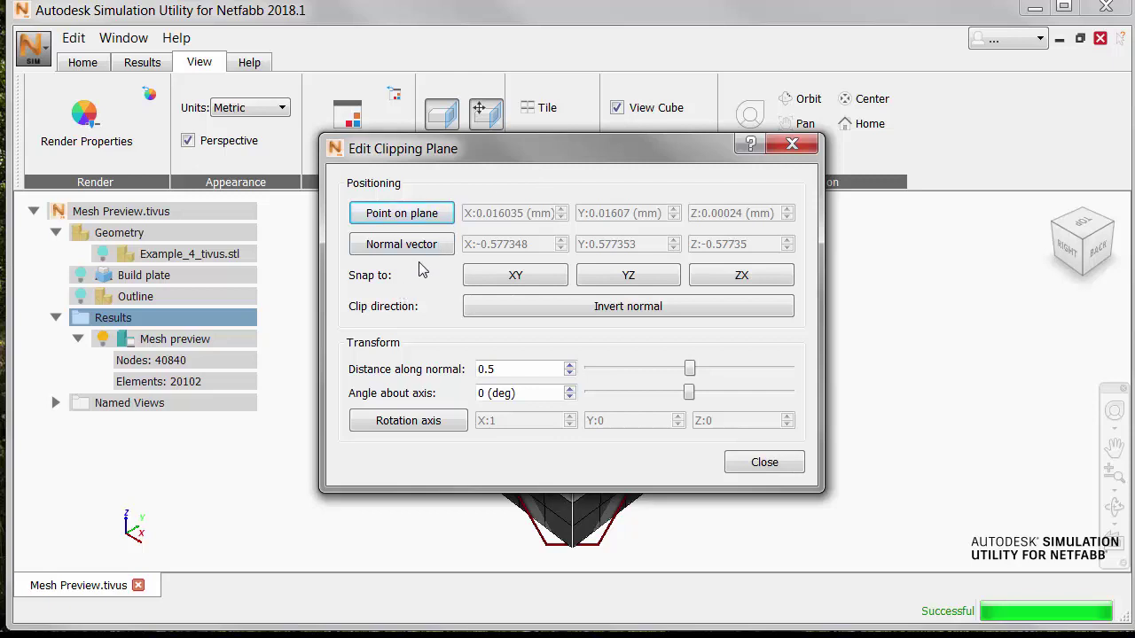
pyautogui.click(648, 280)
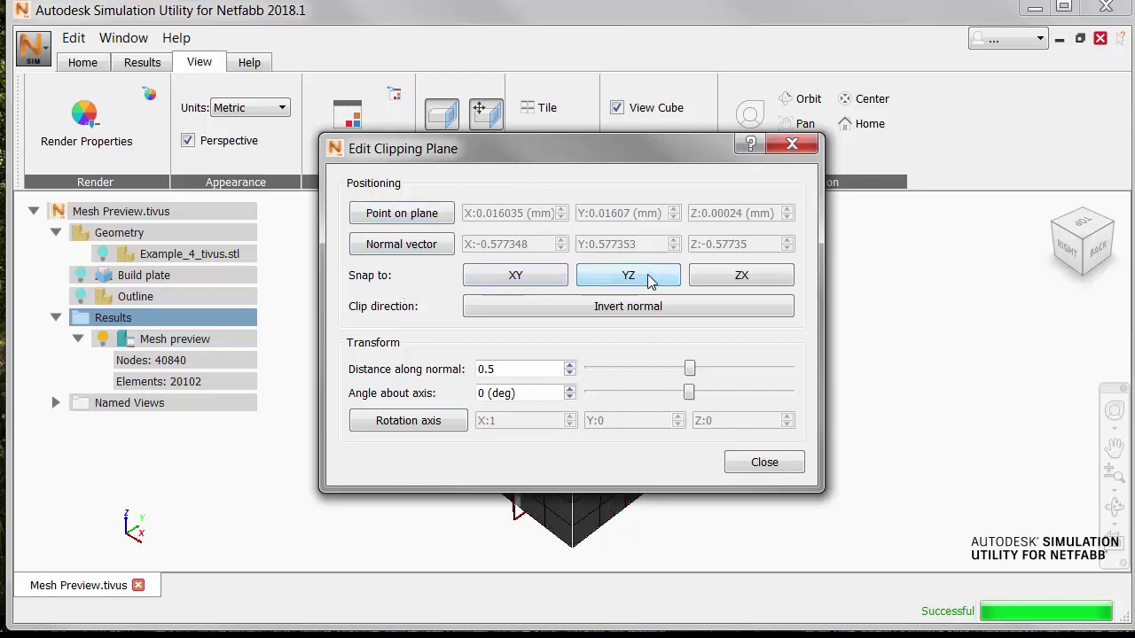
pyautogui.moveTo(684, 151); pyautogui.dragTo(994, 131)
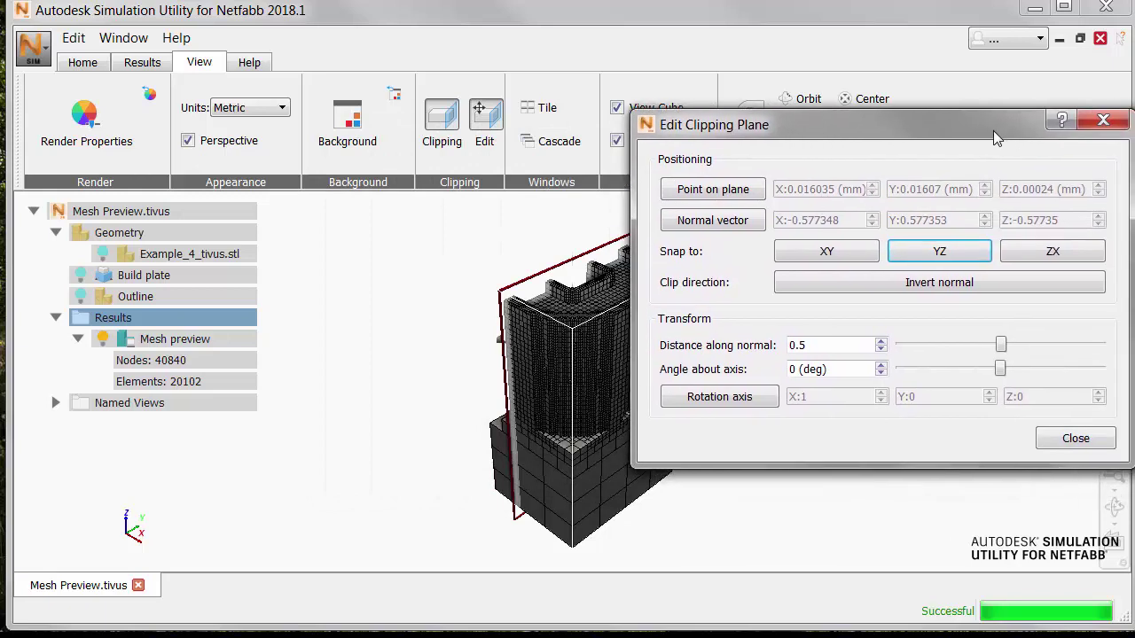
pyautogui.click(986, 279)
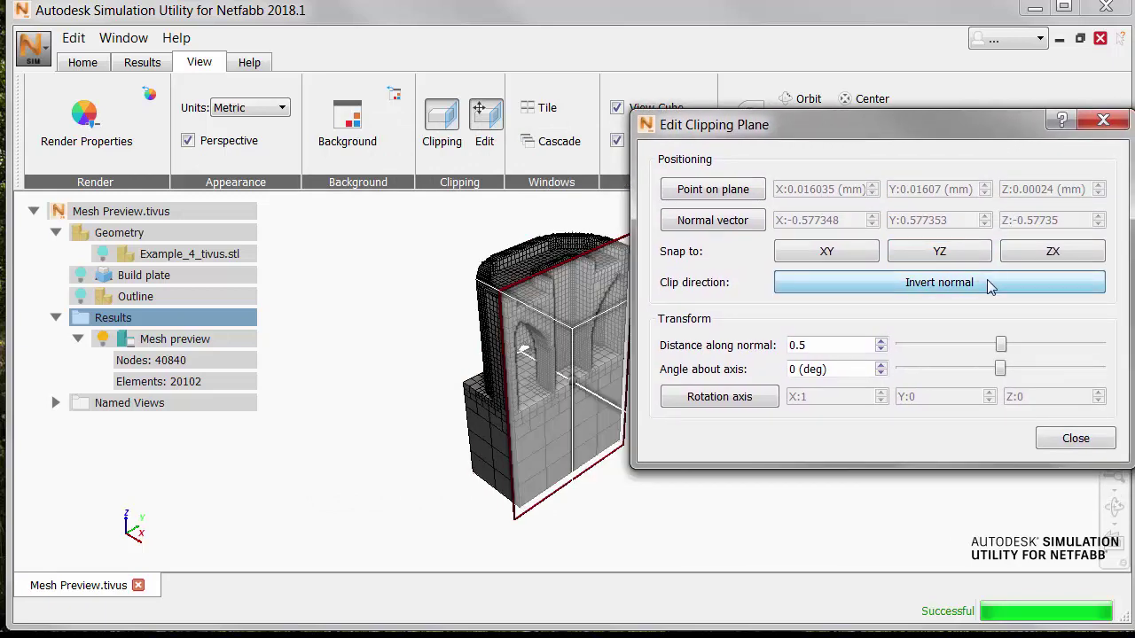
pyautogui.moveTo(923, 124); pyautogui.dragTo(825, 100)
pyautogui.click(976, 414)
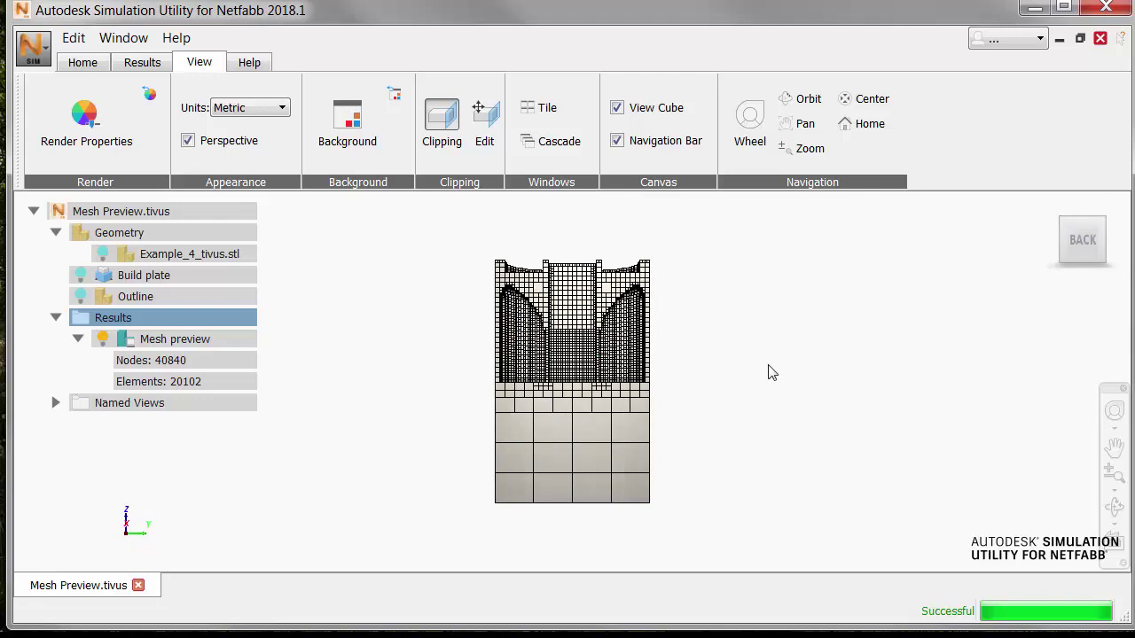
# Step: Zoom into the clipped mesh preview of Example_4a.tivus
pyautogui.scroll(5, 754, 380)
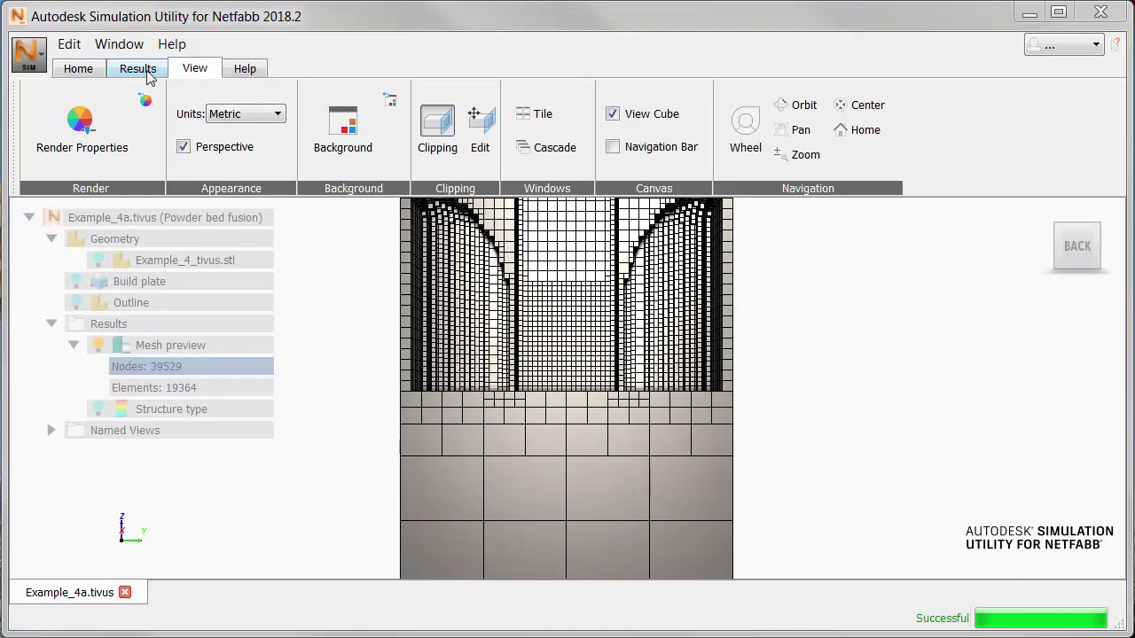
# Step: Change mesh accuracy to Accurate and rerun Mesh Preview, discarding the existing results
pyautogui.click(79, 69)
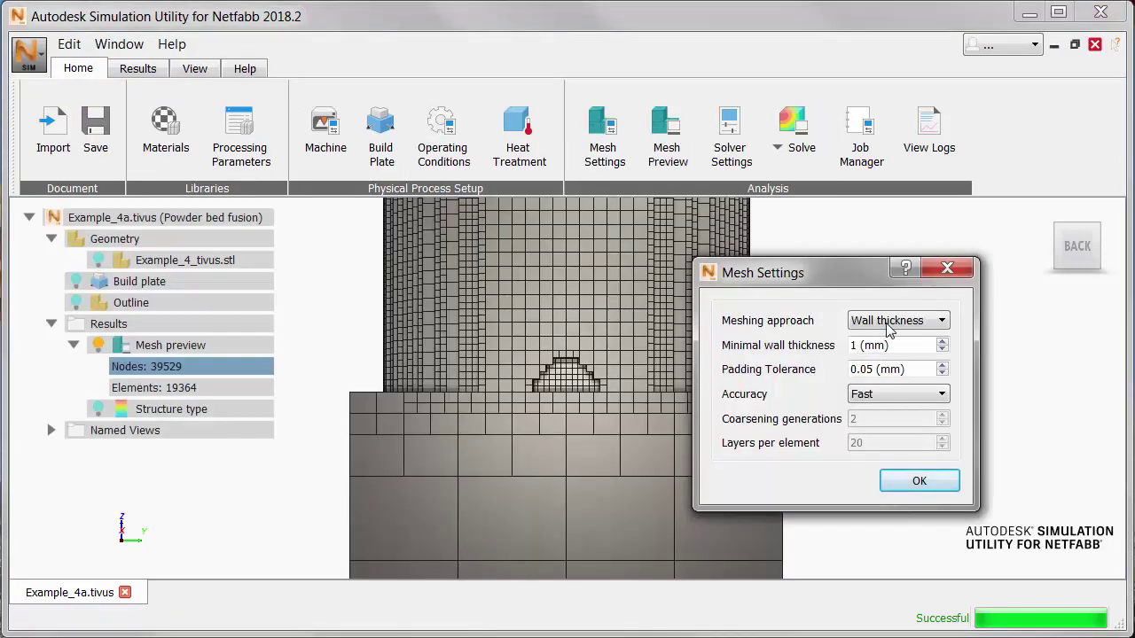
pyautogui.click(943, 396)
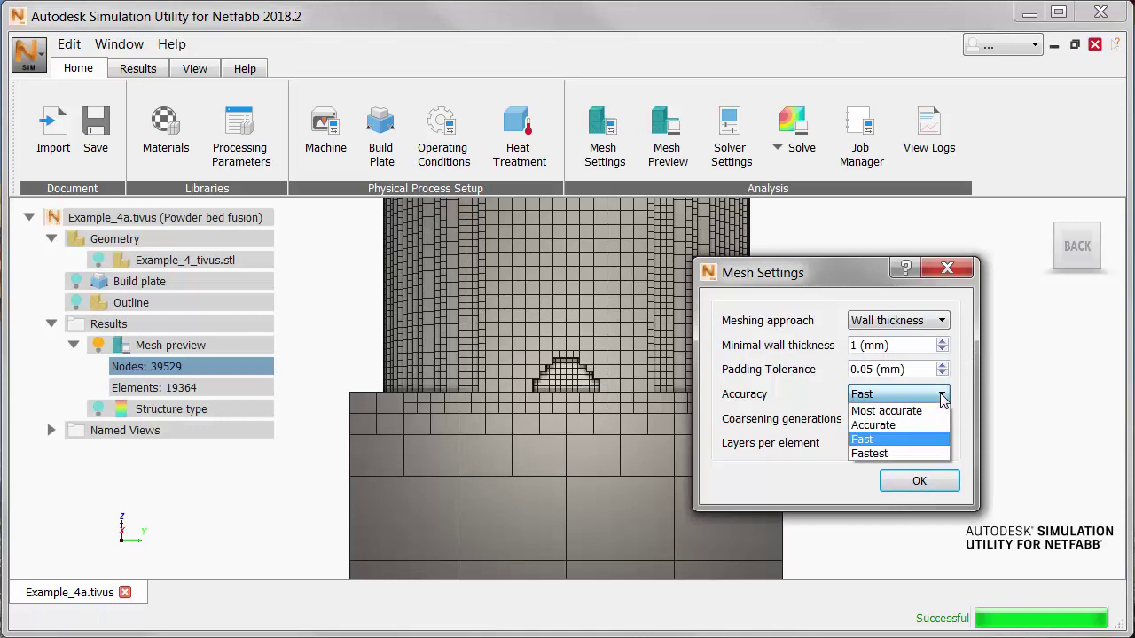
pyautogui.click(922, 428)
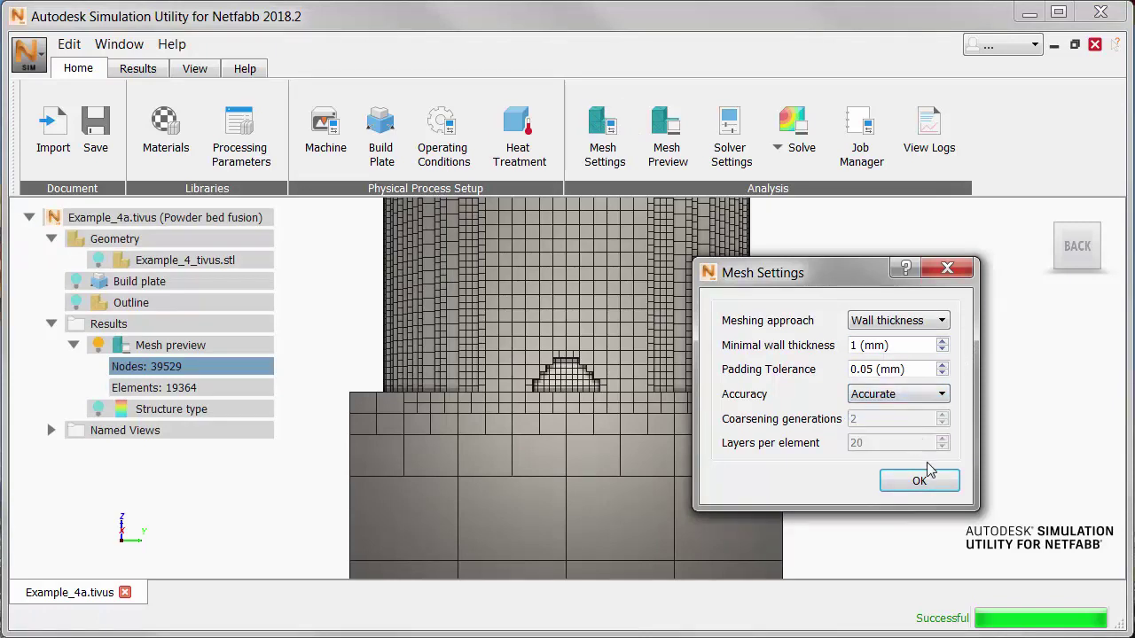
pyautogui.click(922, 482)
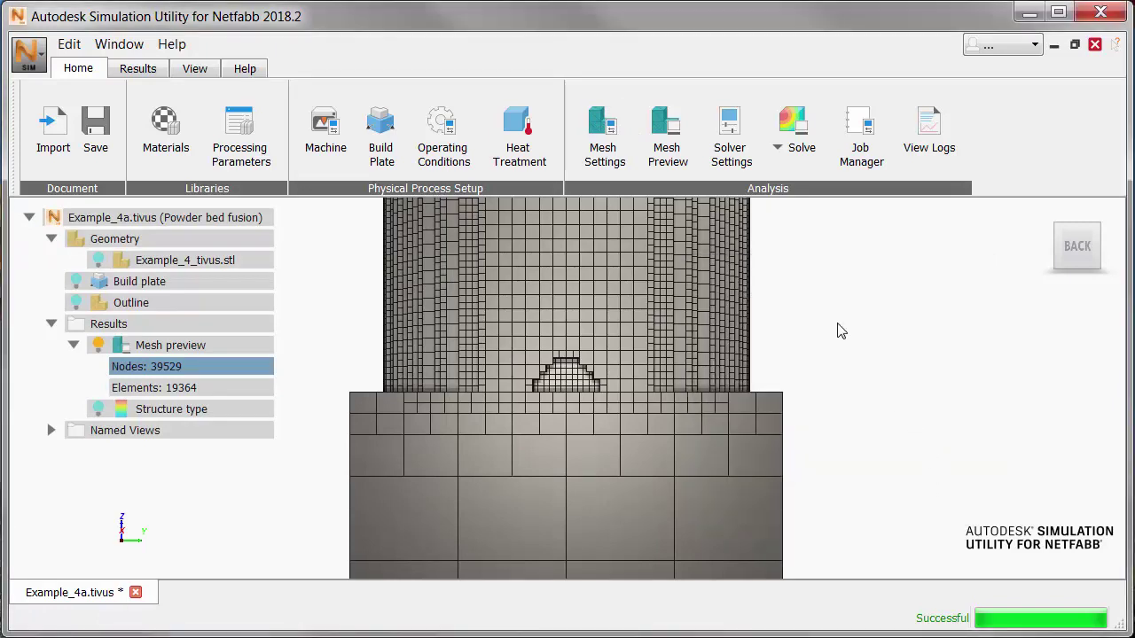
pyautogui.click(666, 129)
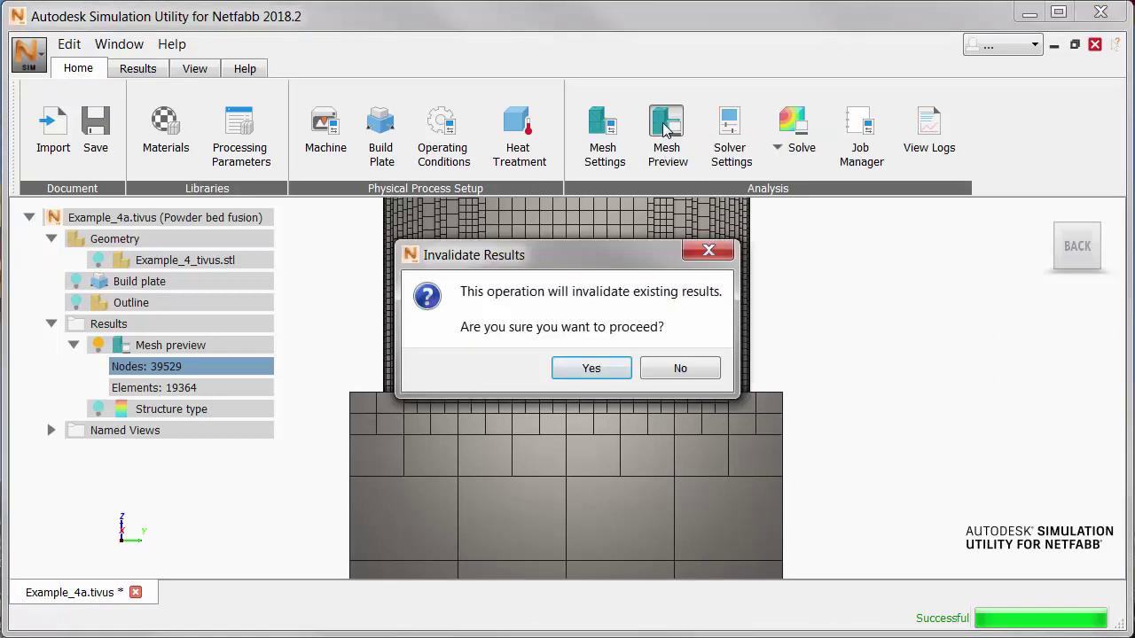
pyautogui.click(592, 368)
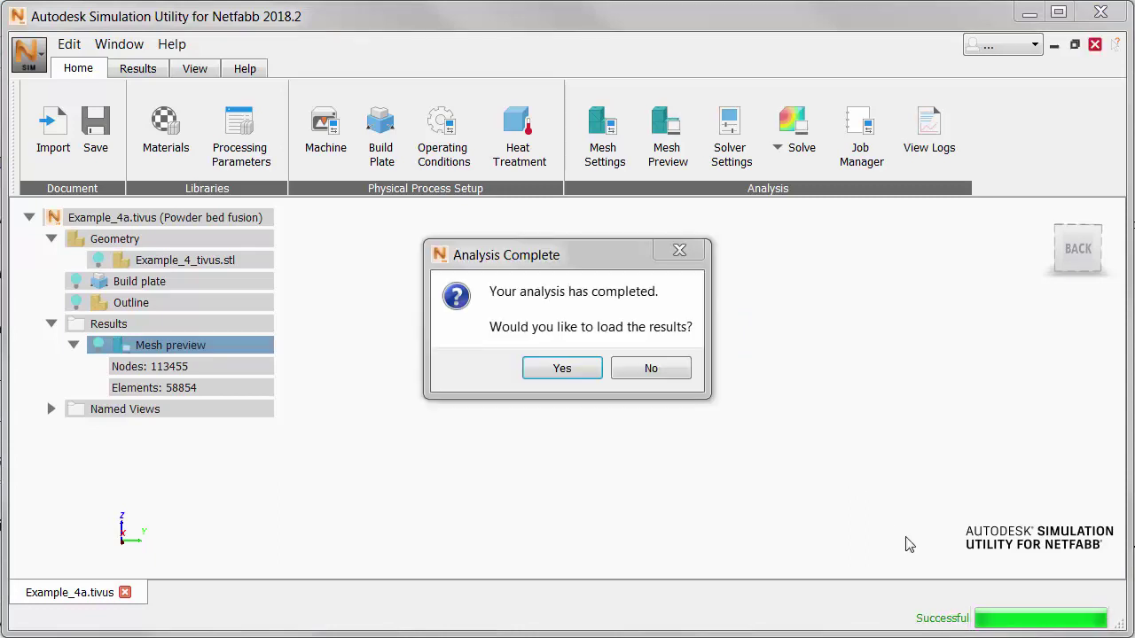
# Step: Load the Accurate mesh results (113455 nodes, 58854 elements) and orbit around the finer mesh
pyautogui.click(571, 368)
pyautogui.moveTo(608, 374); pyautogui.dragTo(706, 292, button='right')
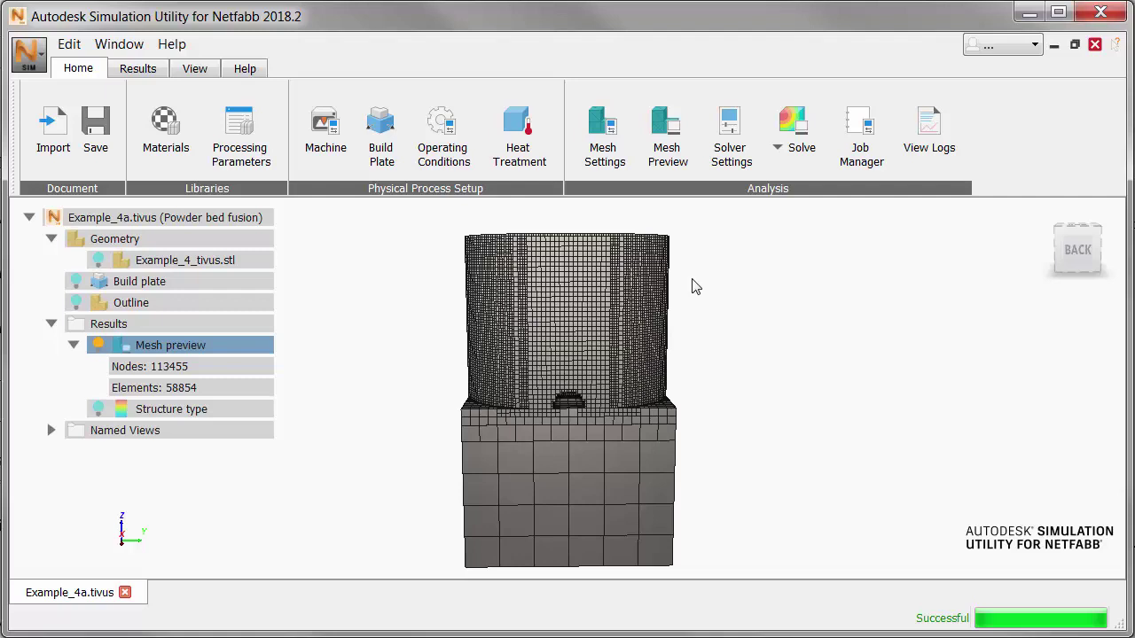
pyautogui.click(211, 71)
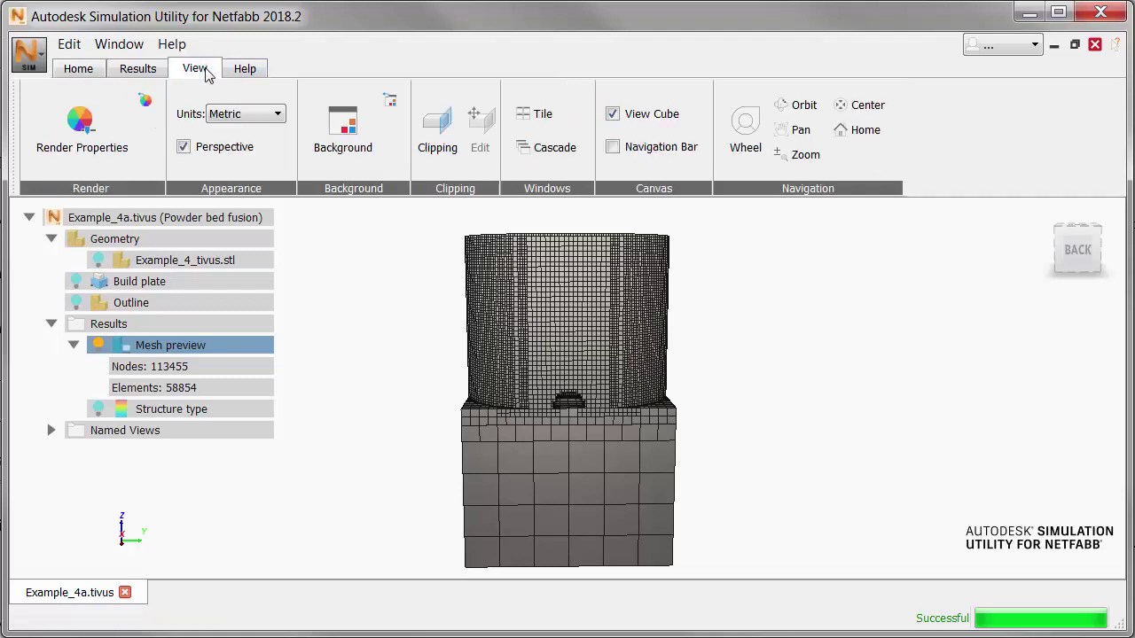
# Step: Clip the refined mesh with an inverted-normal YZ plane, then zoom in and orbit its interior
pyautogui.click(440, 125)
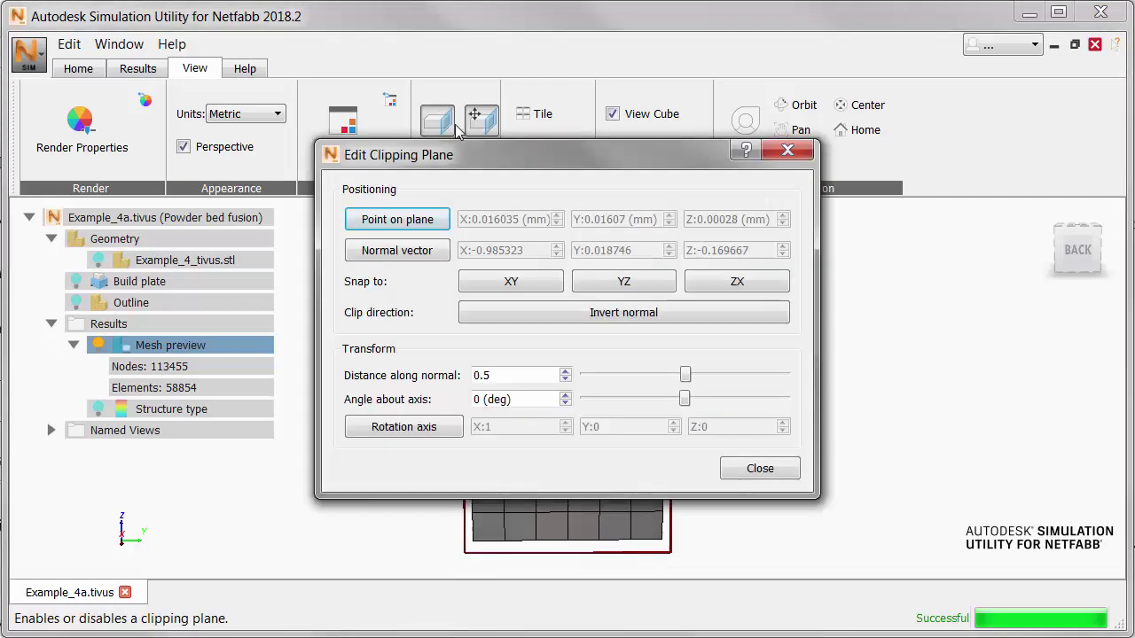
pyautogui.click(624, 282)
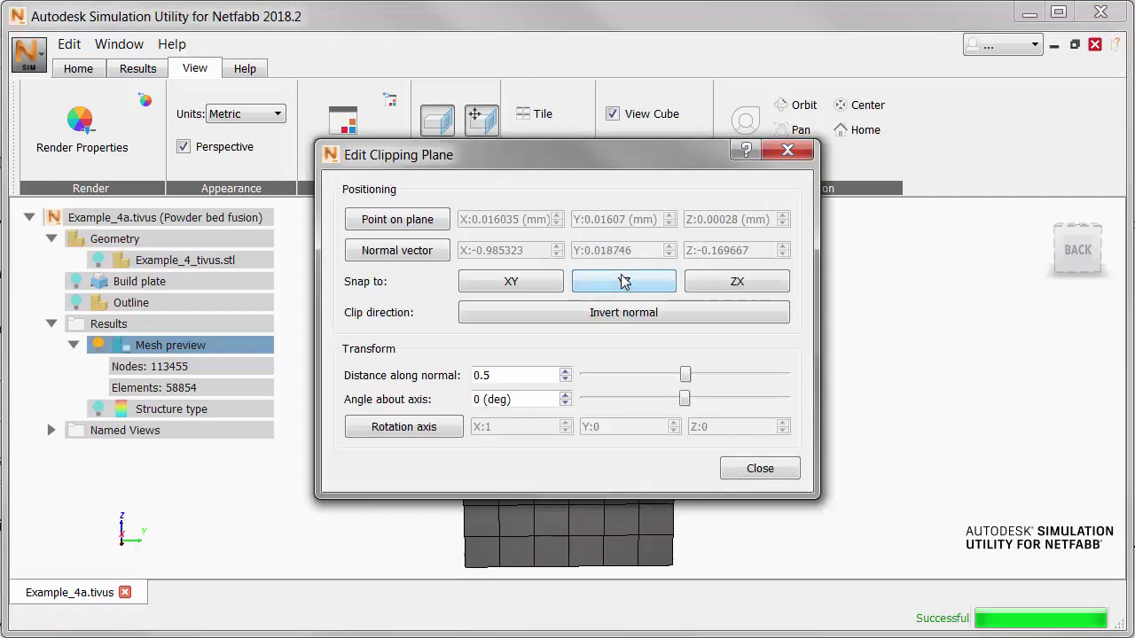
pyautogui.click(637, 314)
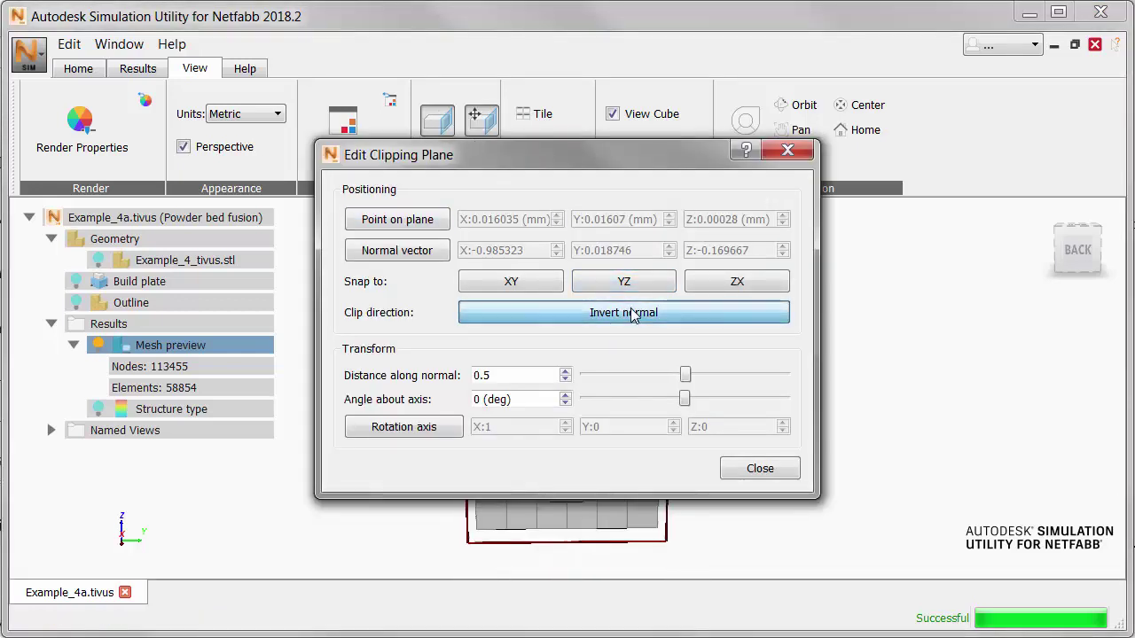
pyautogui.click(755, 470)
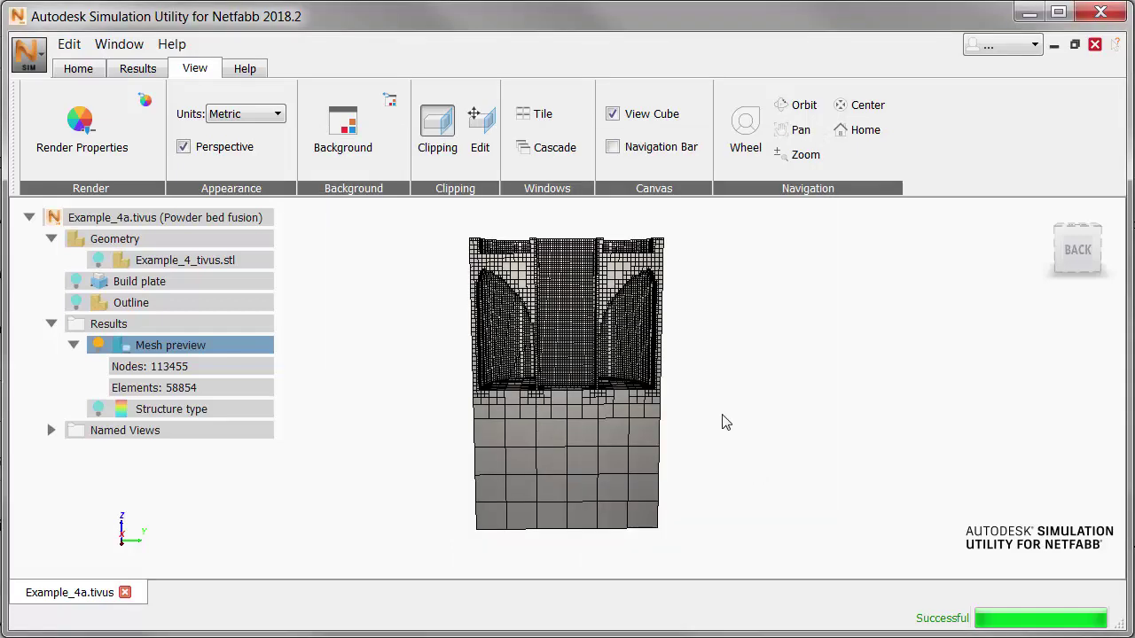
pyautogui.scroll(5, 723, 415)
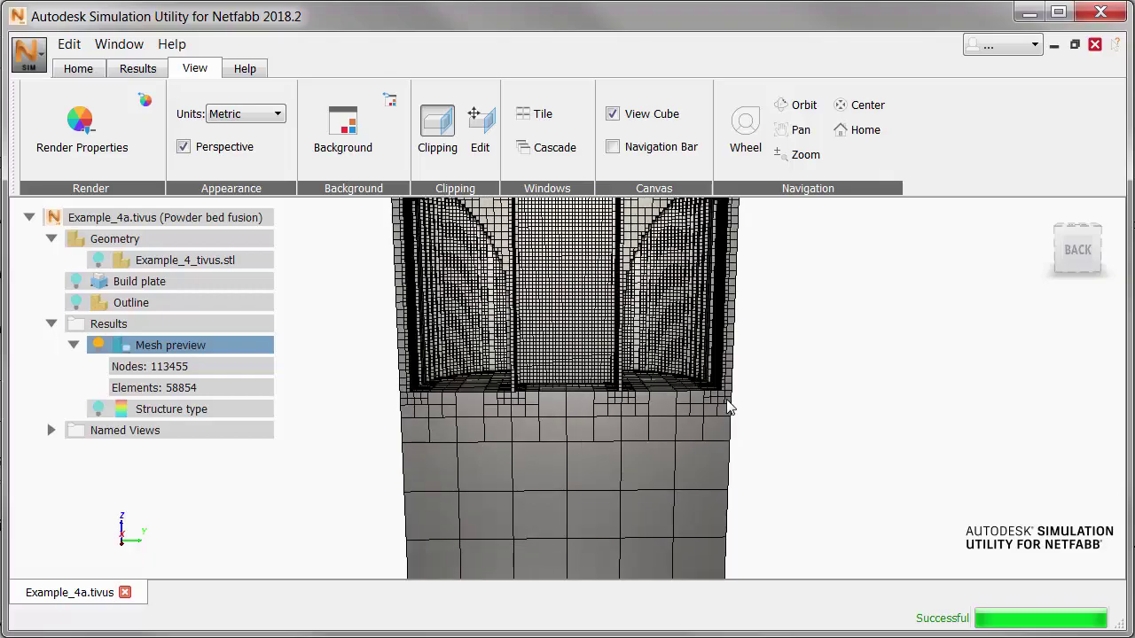
pyautogui.moveTo(753, 392)
pyautogui.mouseDown(button='middle')
pyautogui.moveTo(723, 377)
pyautogui.moveTo(786, 375)
pyautogui.moveTo(751, 371)
pyautogui.mouseUp(button='middle')
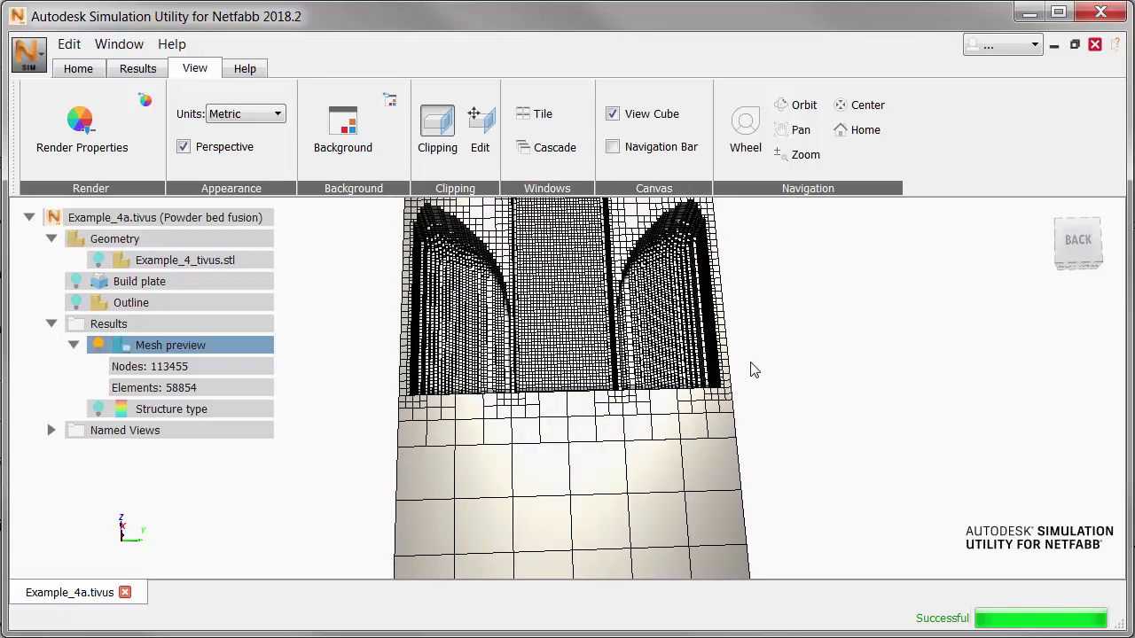